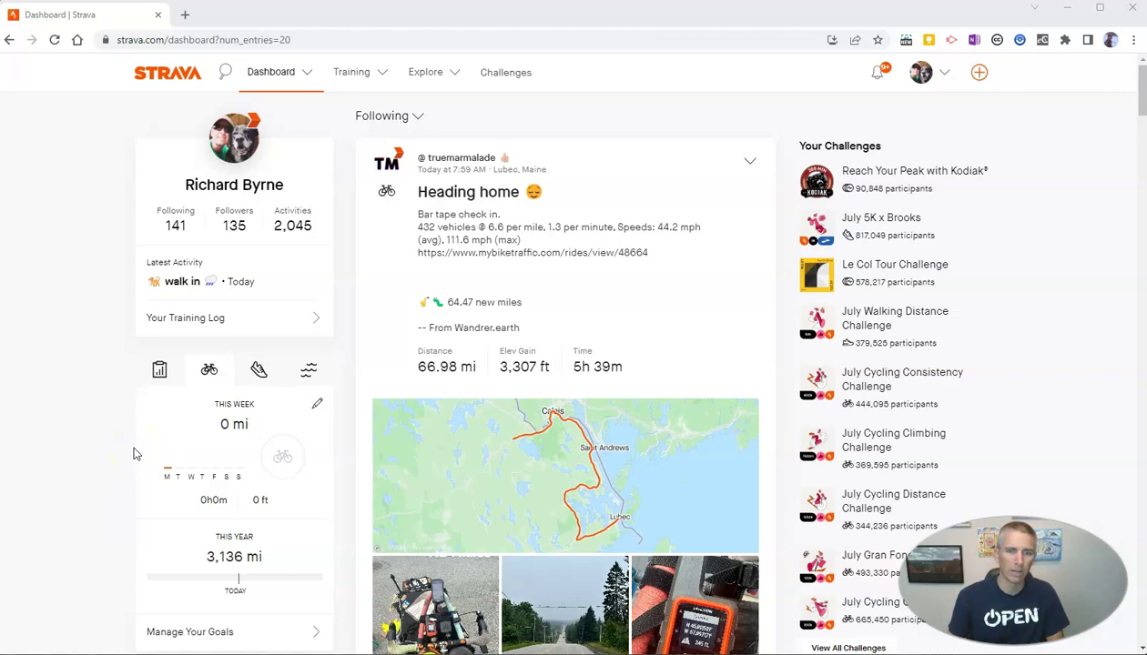
Step: Open the Explore dropdown in the dashboard's top navigation bar
mouse_move(435, 84)
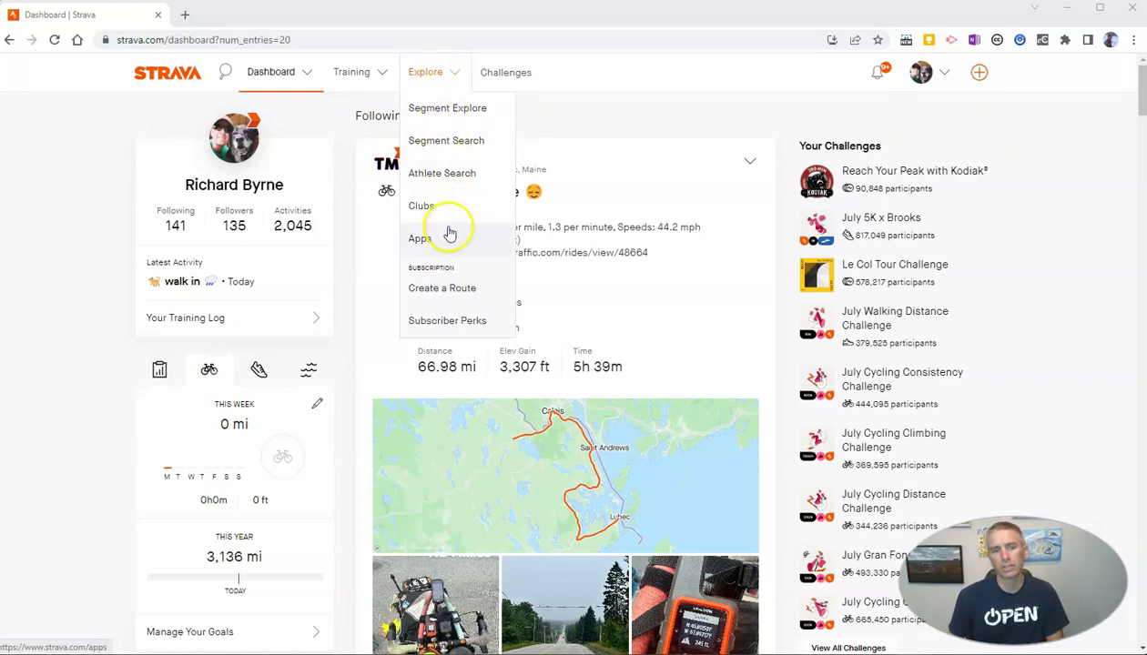
Step: Choose Create a Route, zoom the map into Bethel, and place the start near Northwest Bethel
left_click(454, 295)
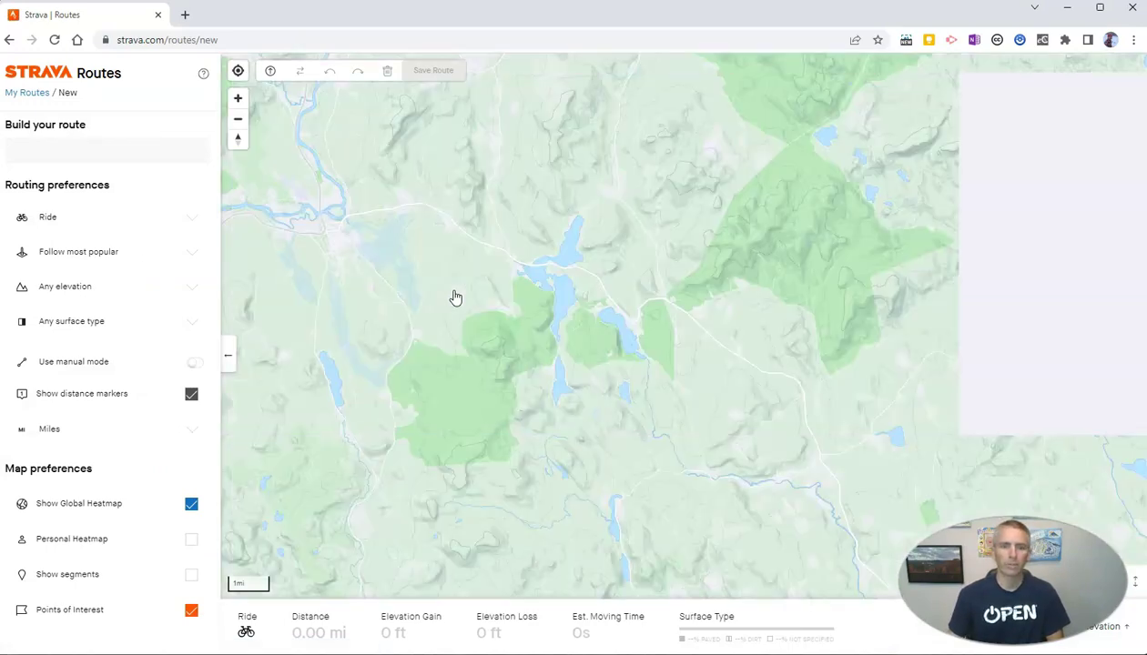
scroll(753, 340, "down", 2)
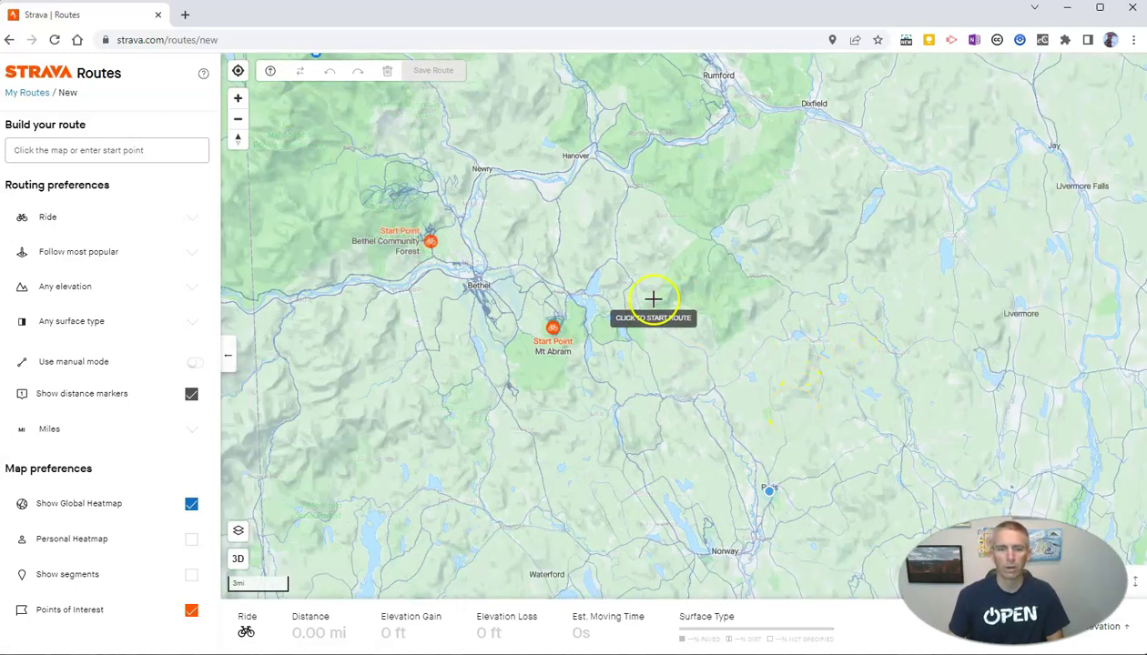
scroll(470, 289, "up", 1)
scroll(470, 289, "up", 4)
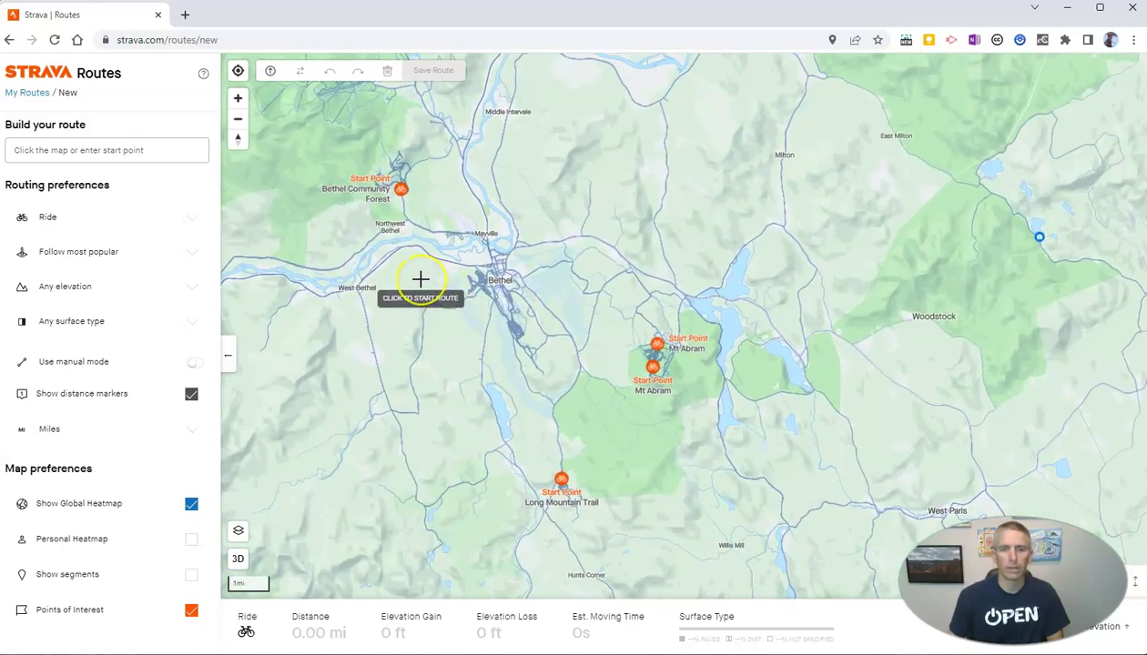
scroll(424, 284, "up", 2)
scroll(420, 278, "up", 1)
left_click(399, 185)
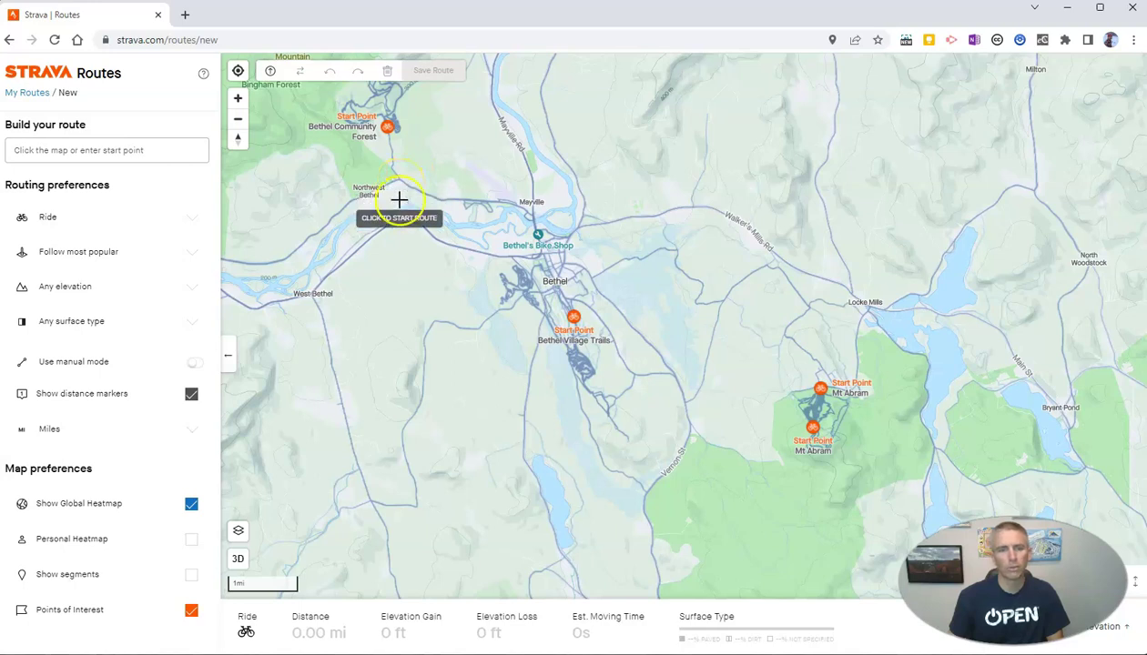
left_click(398, 181)
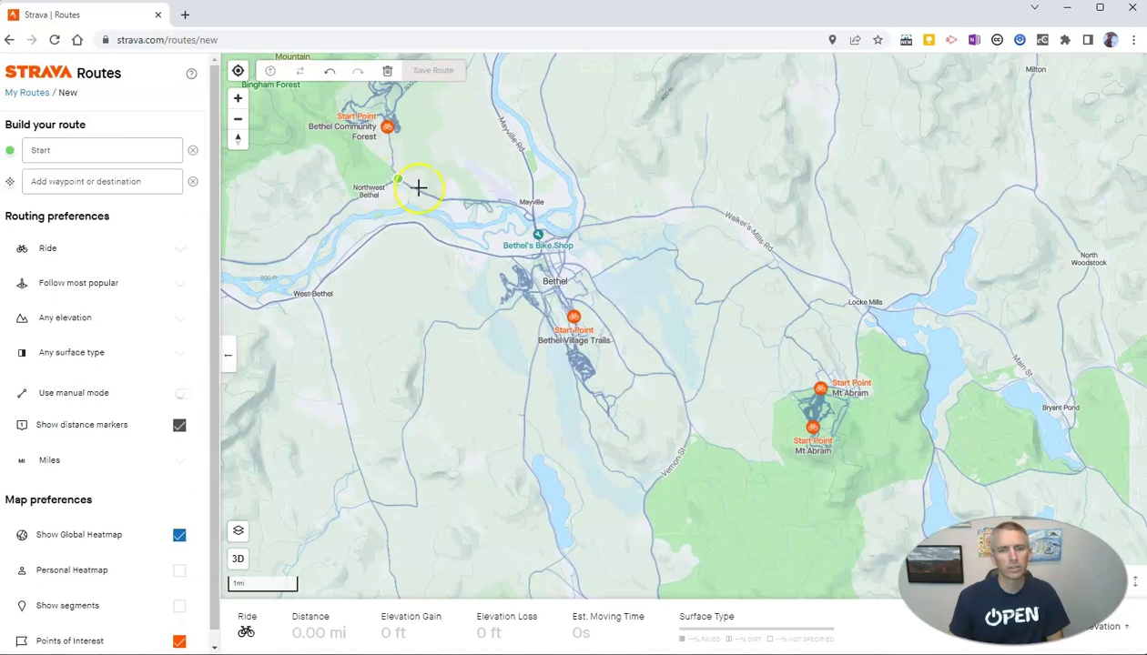
Step: Route the first stretch east toward Mayville, looping by the river bend
left_click(447, 198)
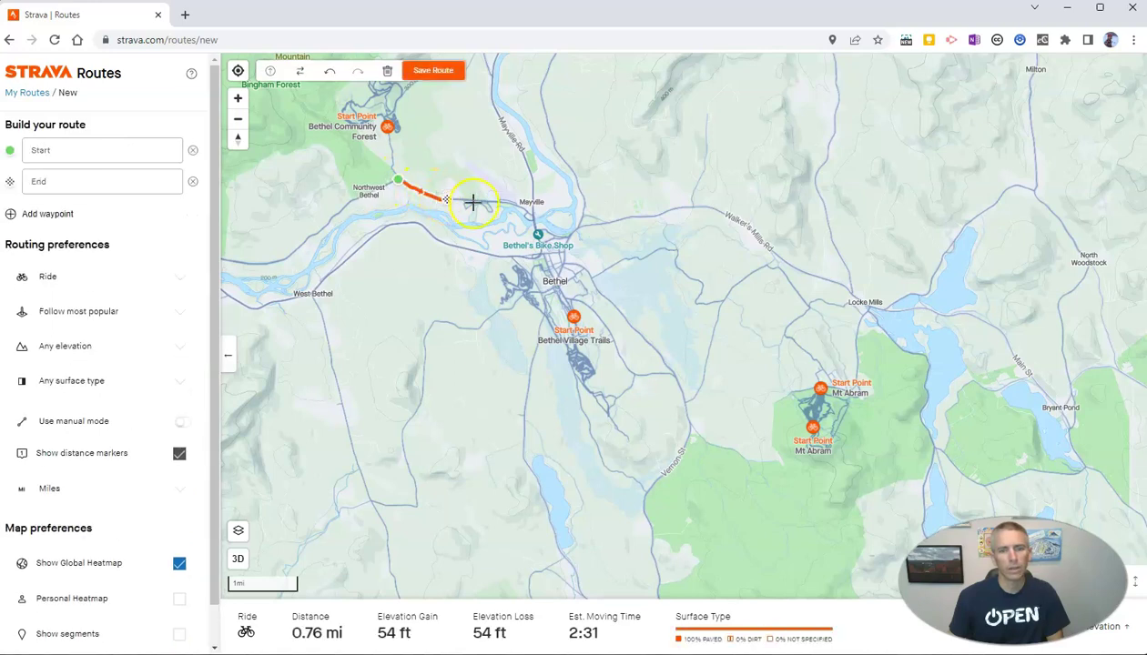
left_click(528, 213)
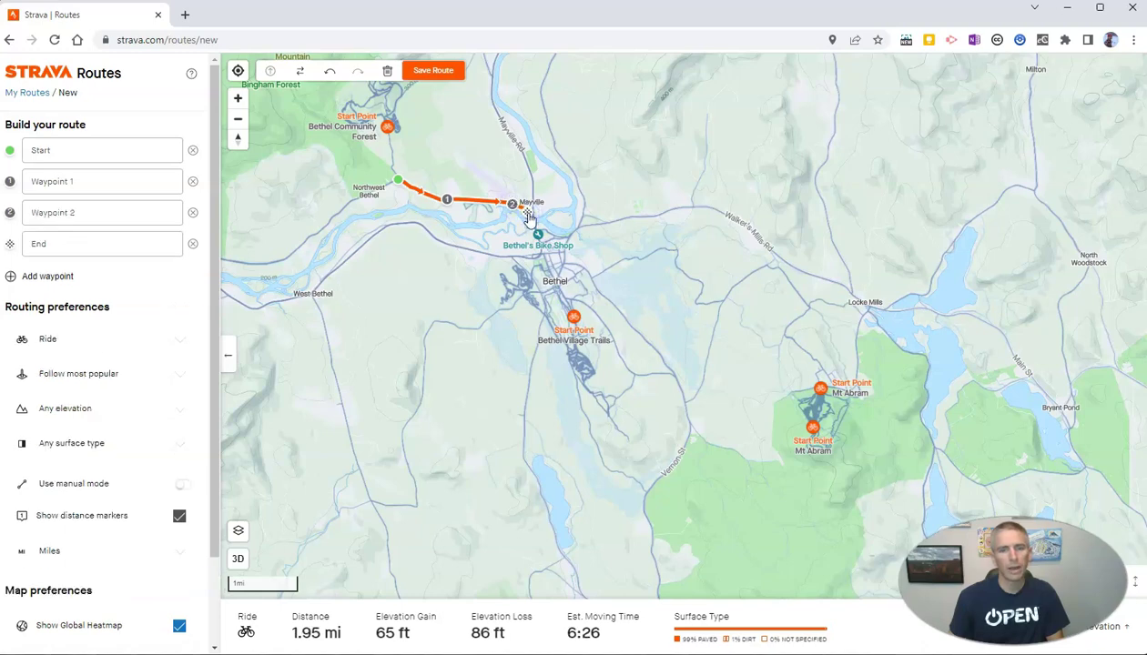
scroll(528, 217, "up", 5)
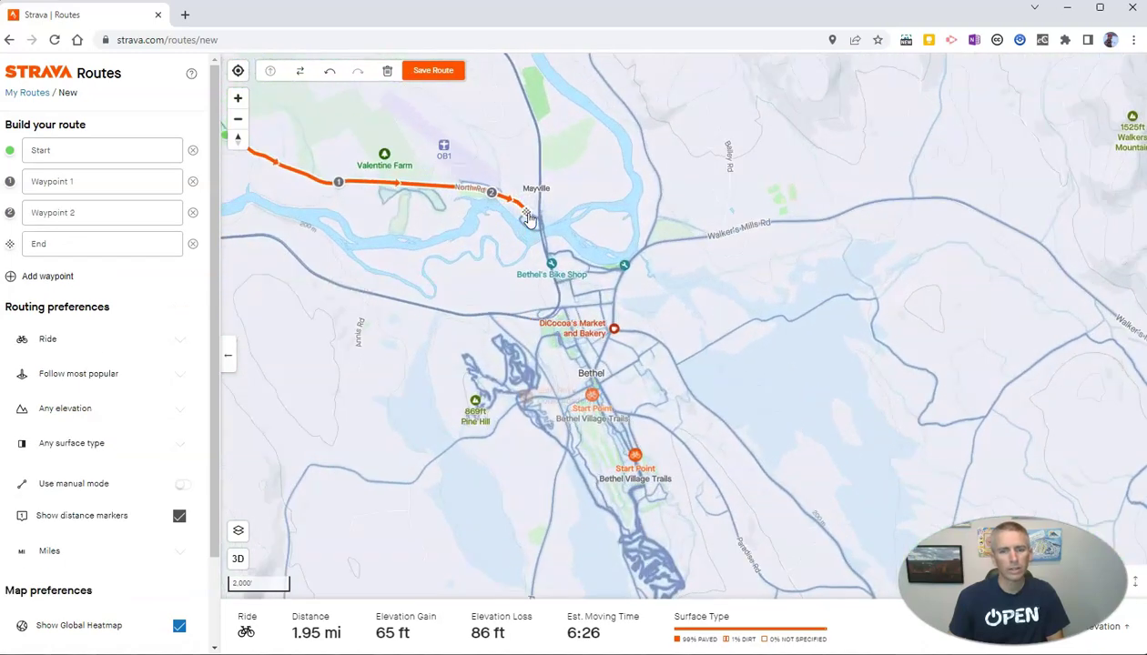
scroll(528, 217, "up", 2)
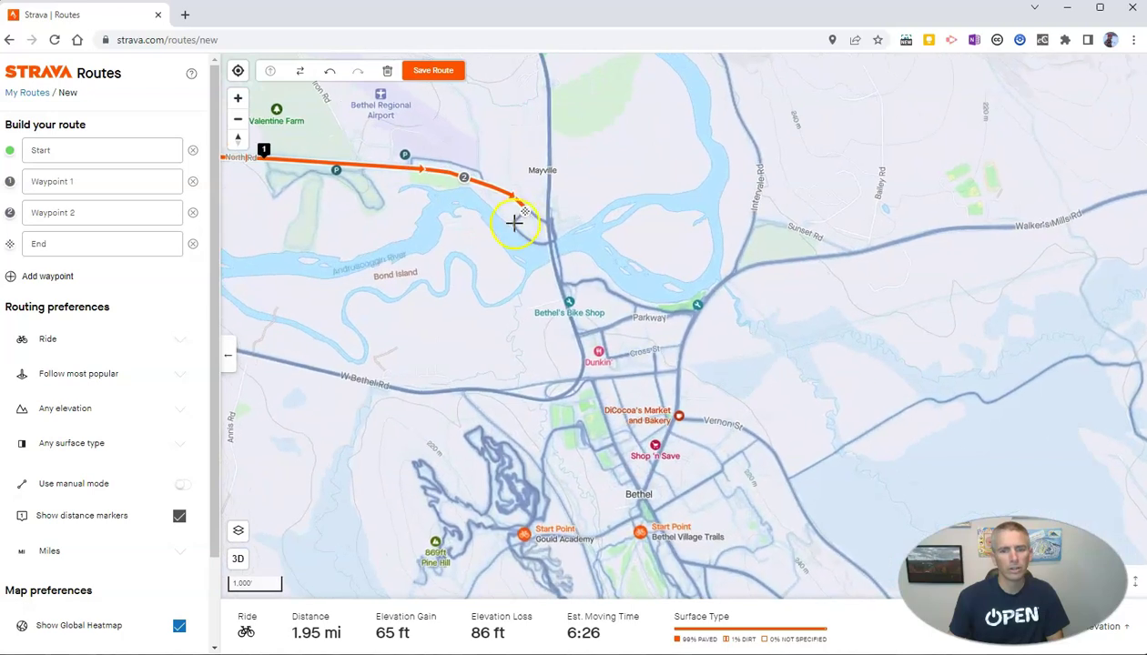
left_click(514, 225)
left_click(528, 239)
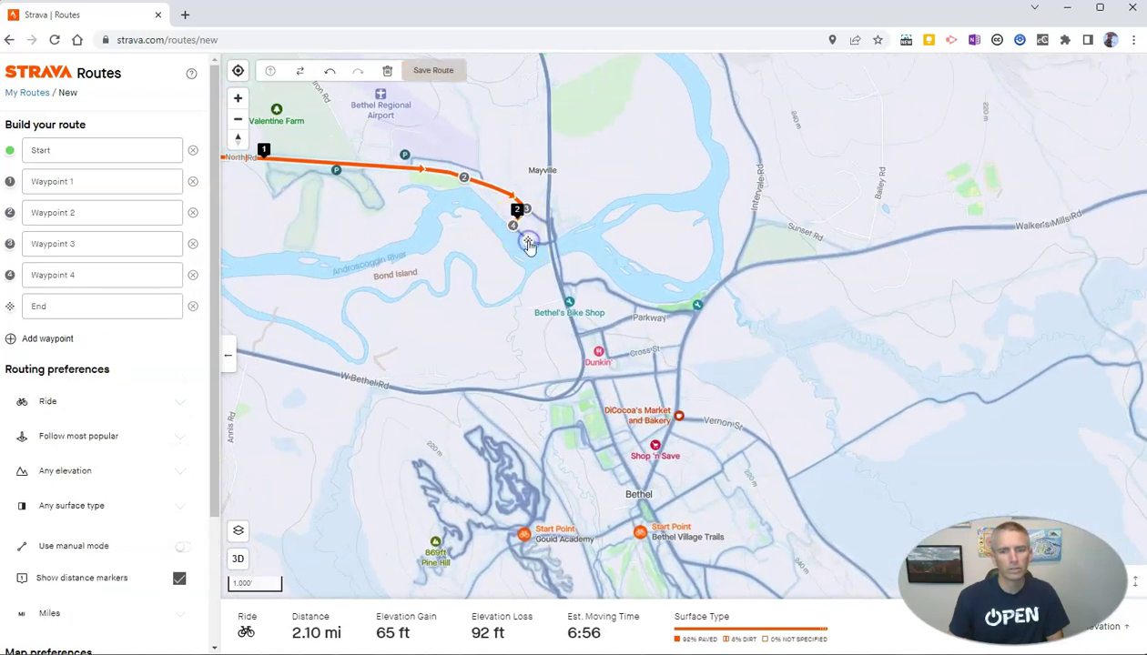
left_click(549, 243)
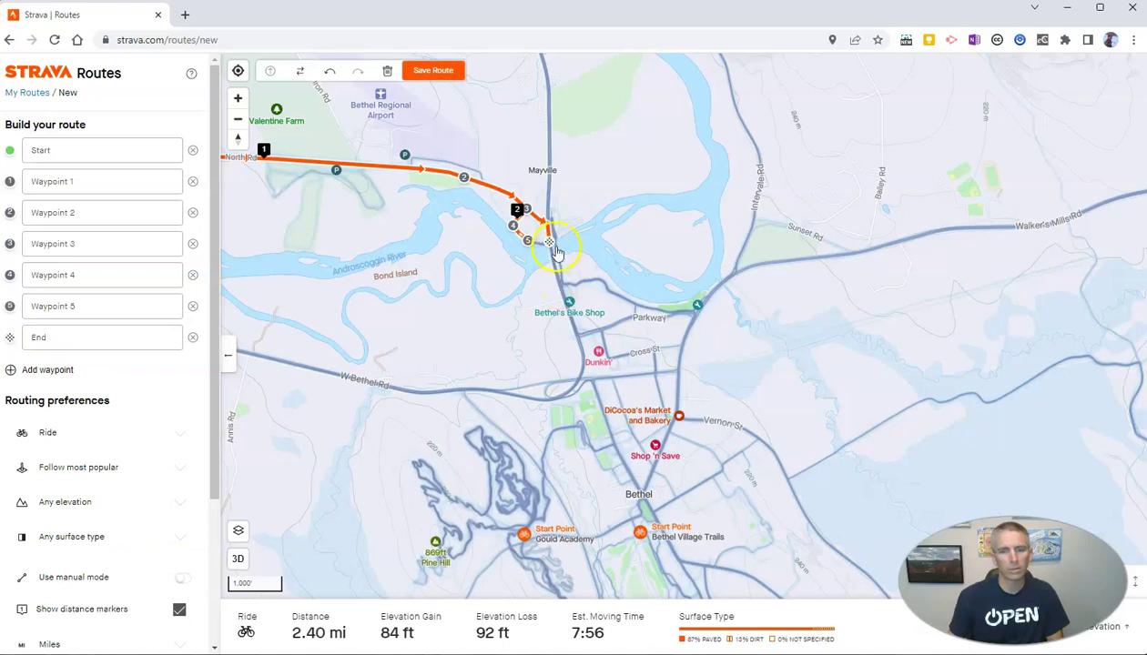
Step: Continue over the bridge, south past Bethel's Bike Shop to Parkway, ending near Dunkin (3.66 mi)
left_click(551, 230)
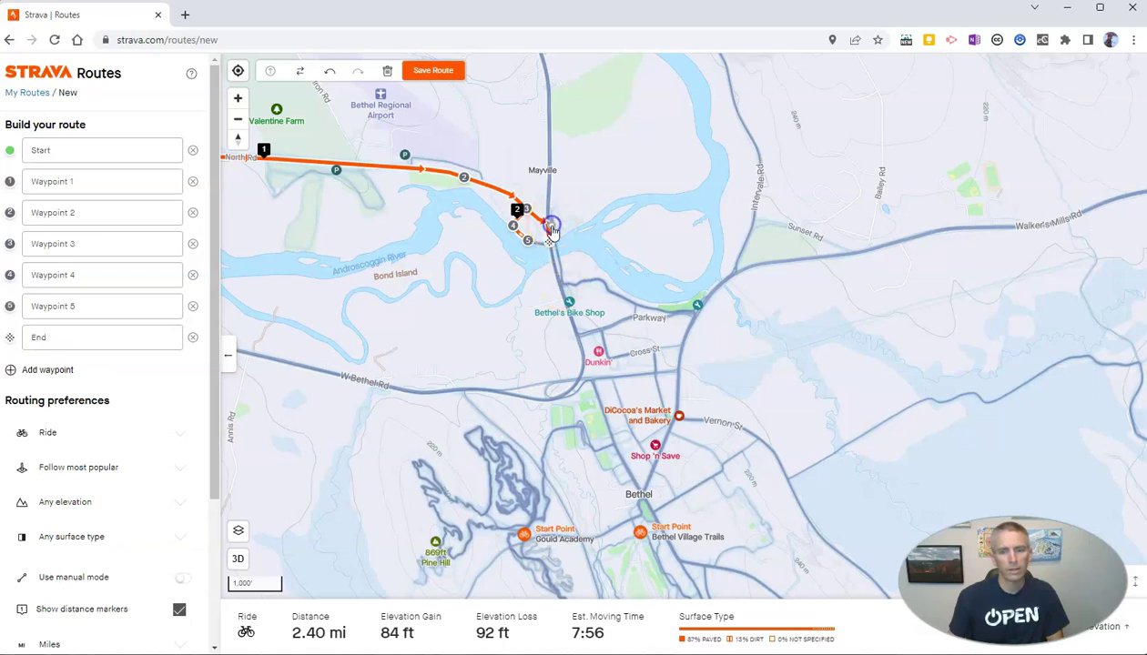
left_click(558, 253)
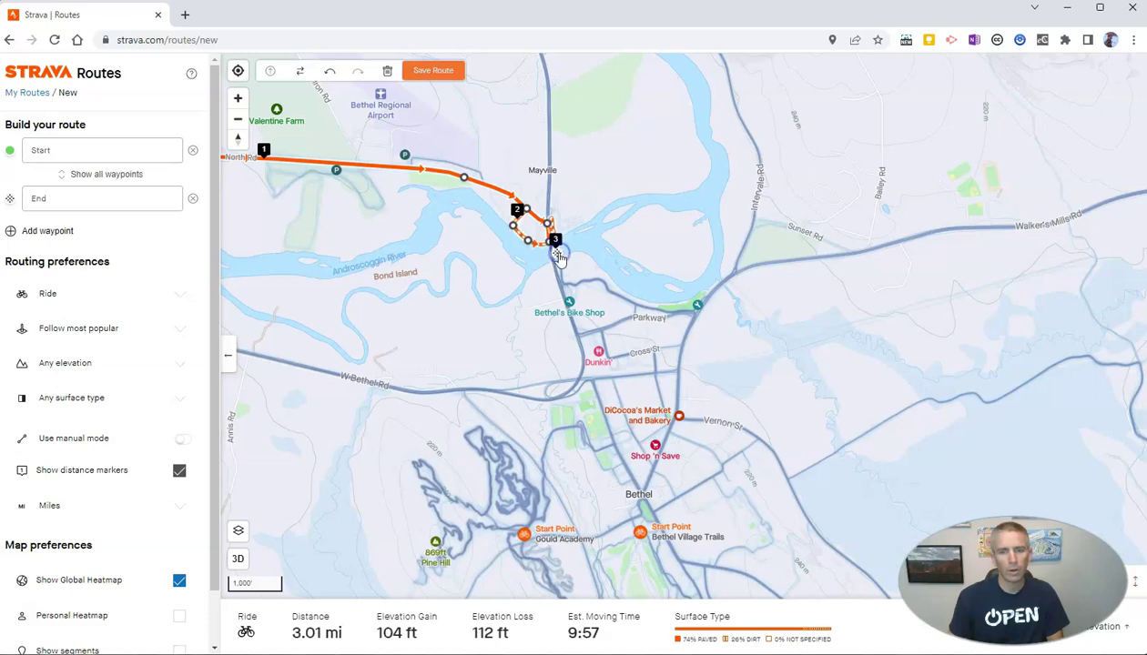
left_click(560, 285)
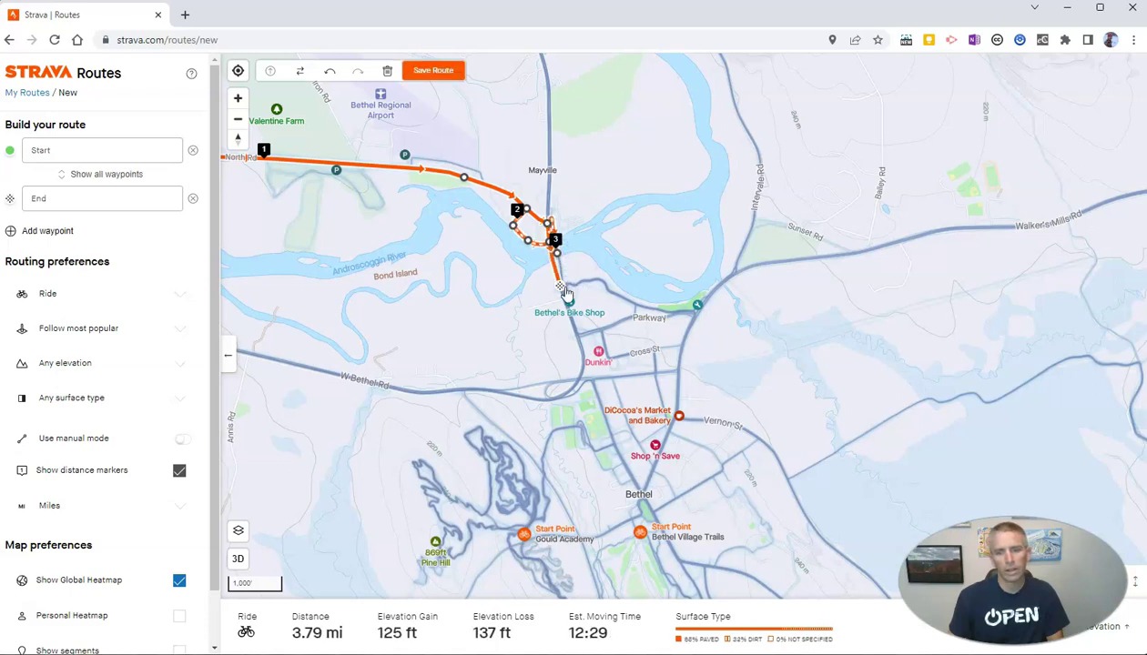
left_click(642, 306)
left_click_drag(639, 311, 580, 341)
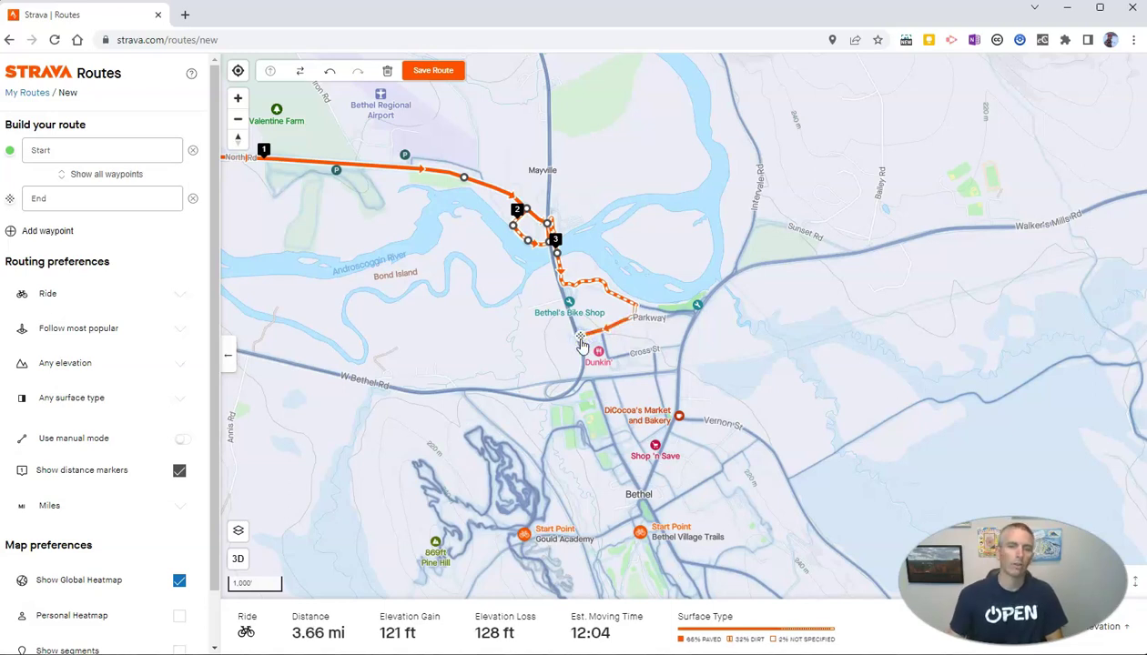
Step: Name the route 'Demo of Biking in Bethel', set it Private, and save it to My Routes
left_click(430, 78)
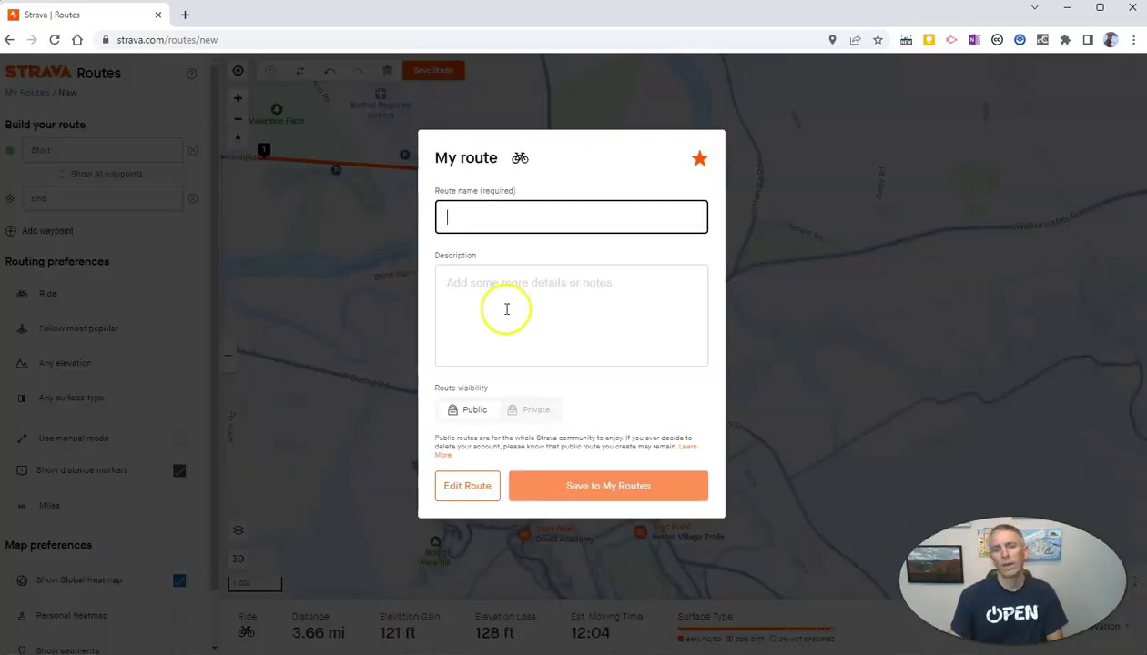
type("Demo of Biking in Bethel")
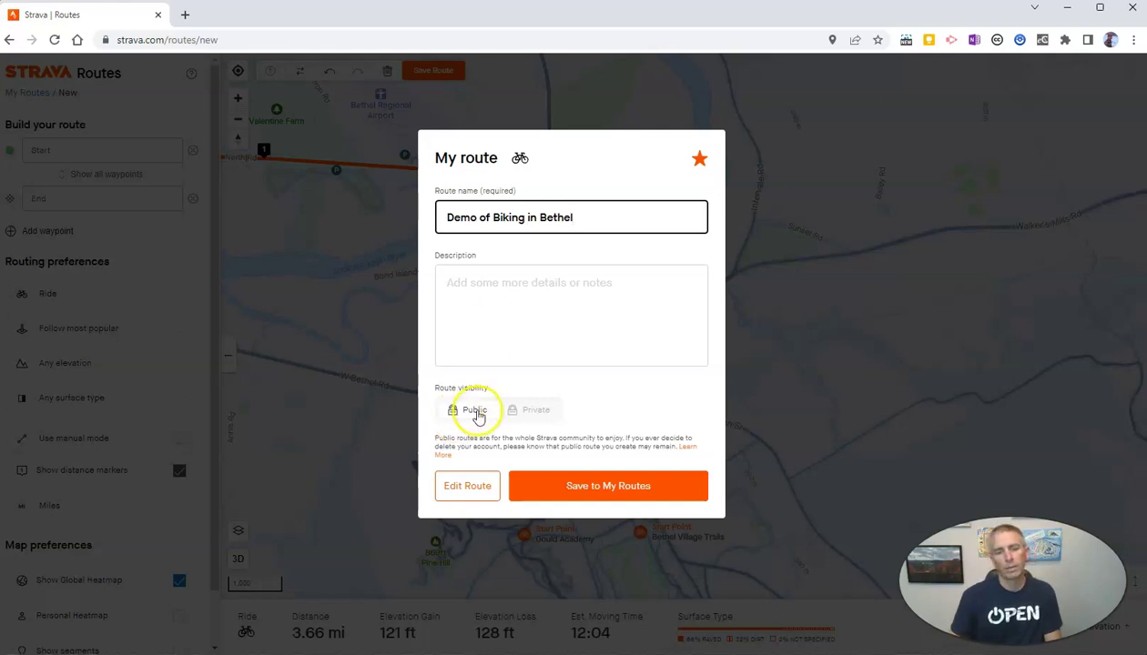
left_click(540, 414)
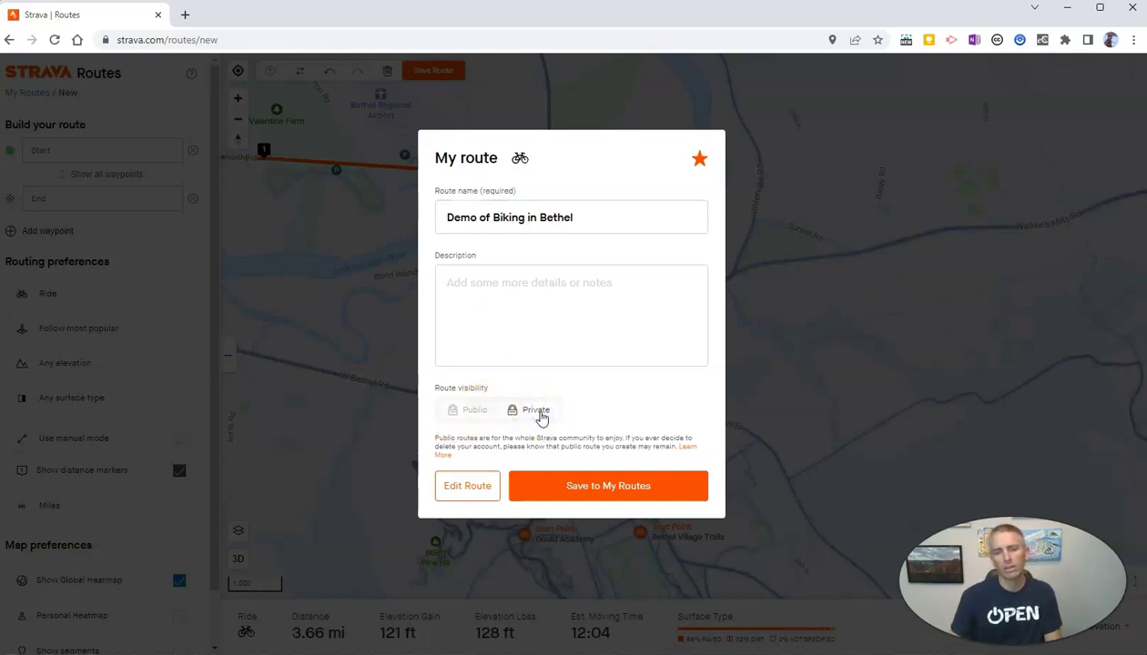
left_click(615, 496)
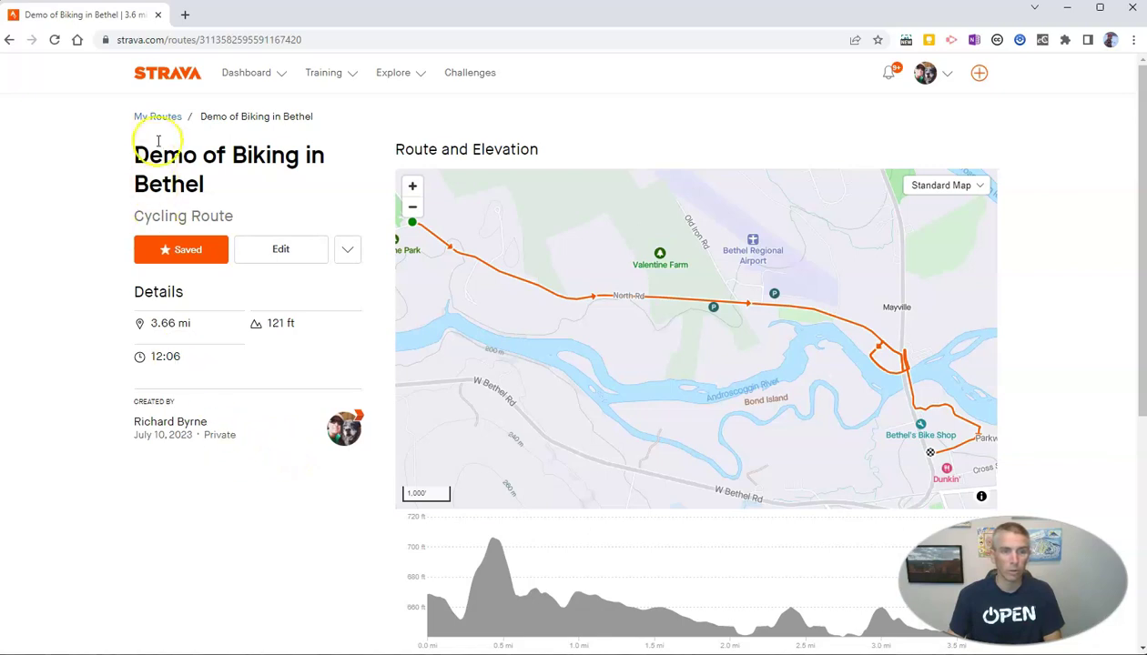
Step: Start a second new route and frame the map around Bethel and Mt Abram
mouse_move(374, 92)
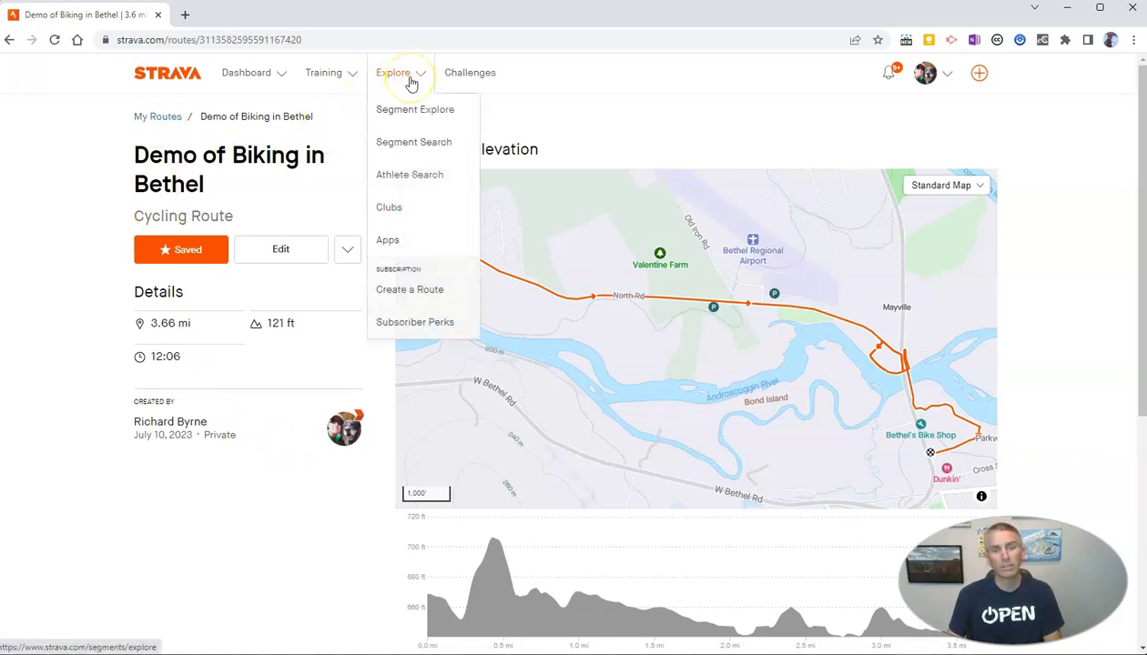
left_click(412, 294)
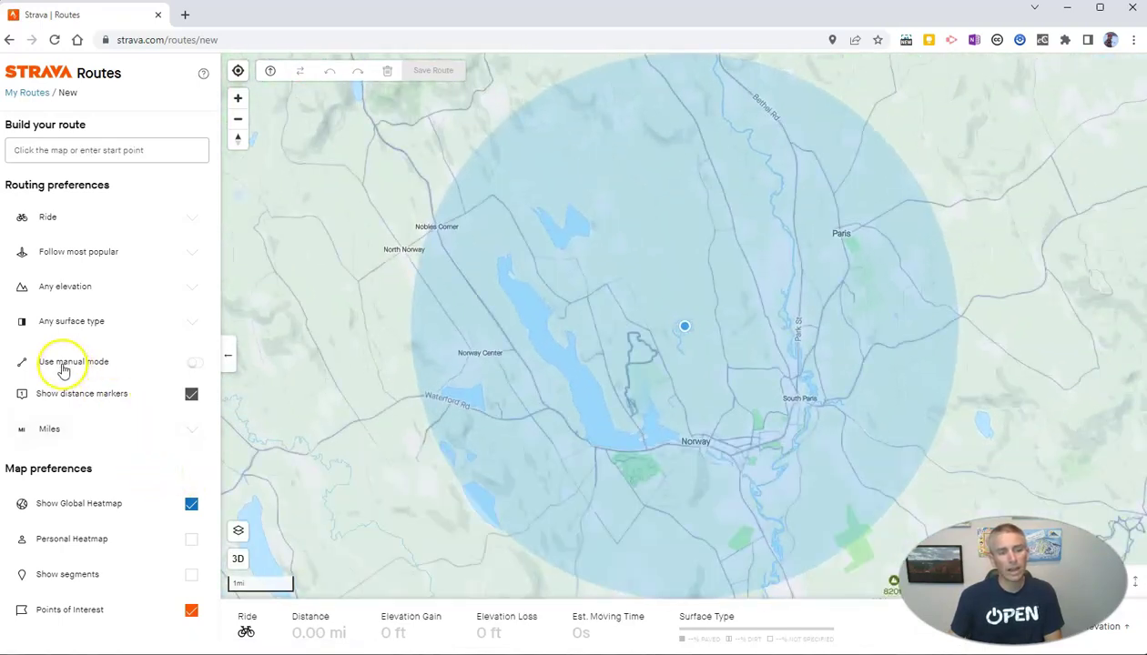
scroll(430, 380, "down", 2)
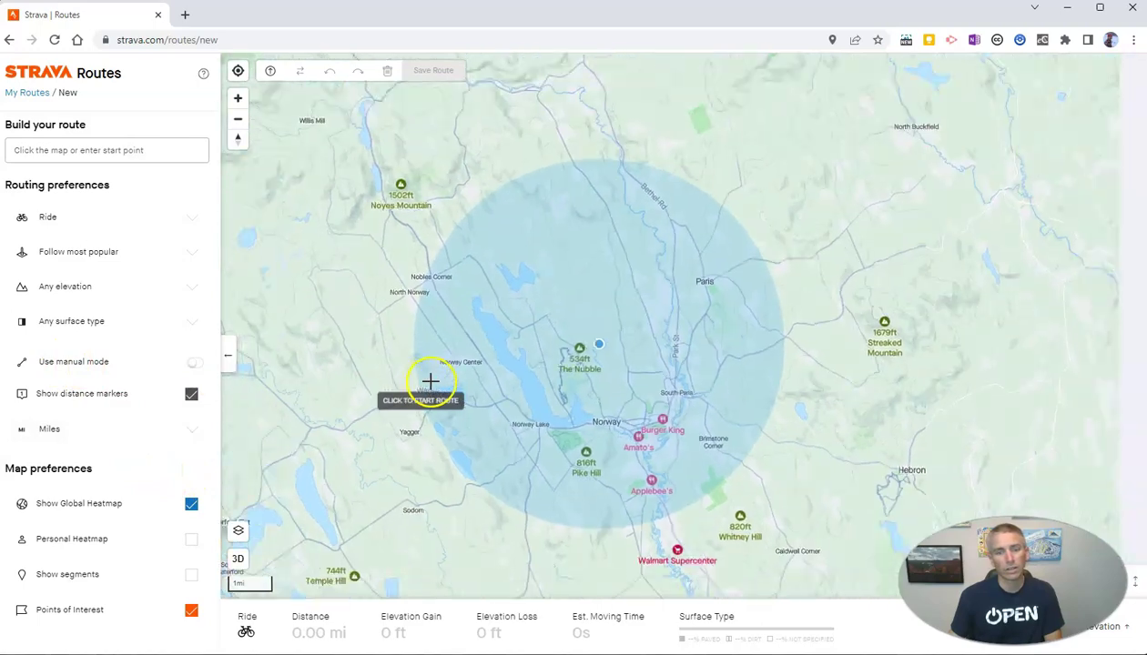
scroll(430, 380, "down", 1)
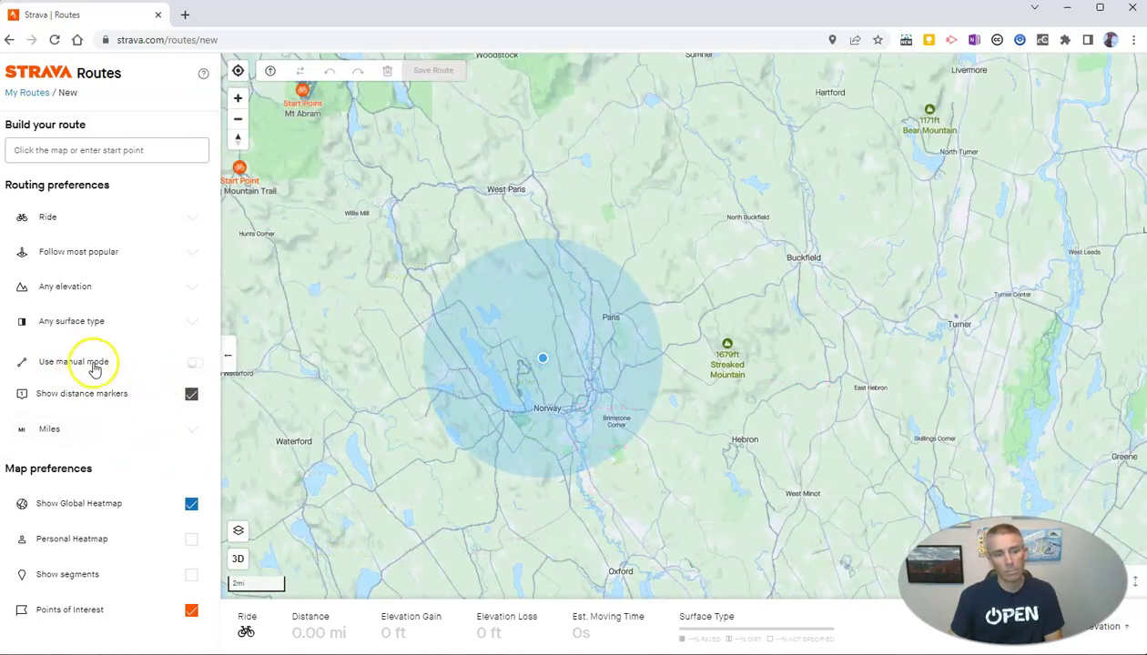
left_click_drag(419, 370, 686, 555)
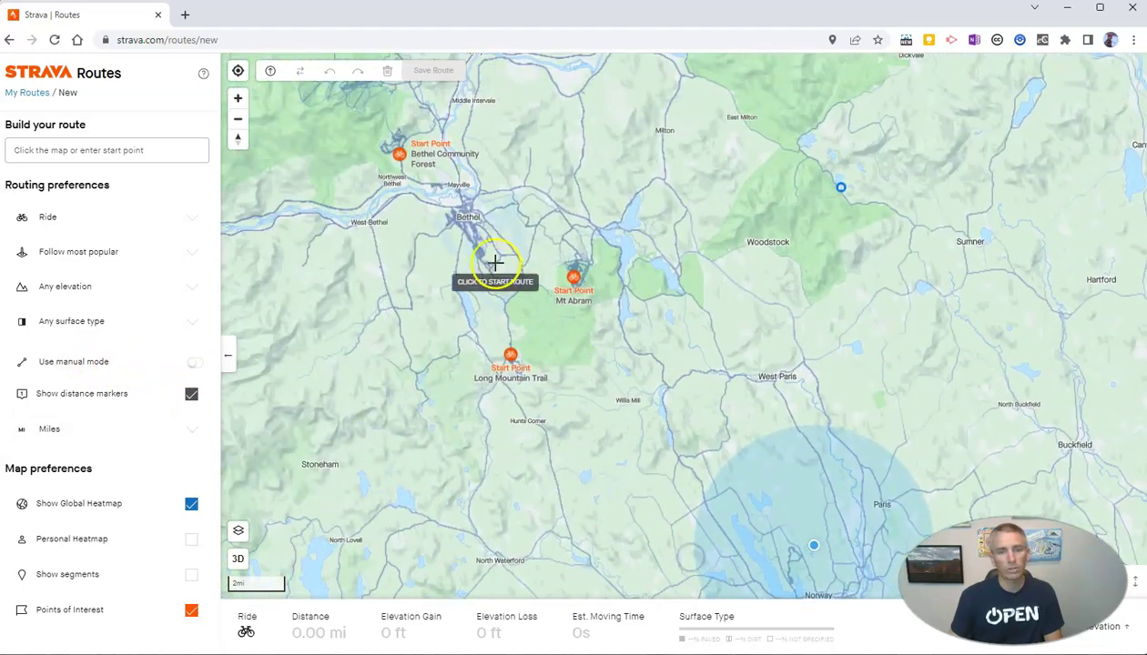
left_click_drag(495, 261, 593, 352)
scroll(593, 352, "up", 3)
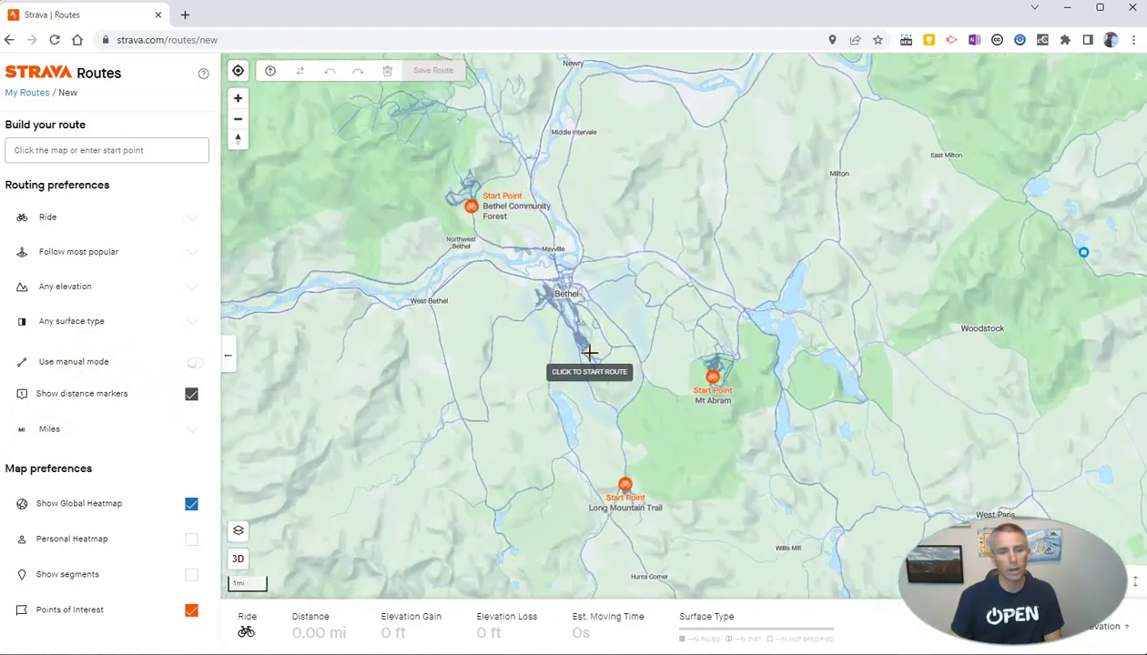
Step: Enable manual mode in the route builder, accepting its warning
left_click(195, 362)
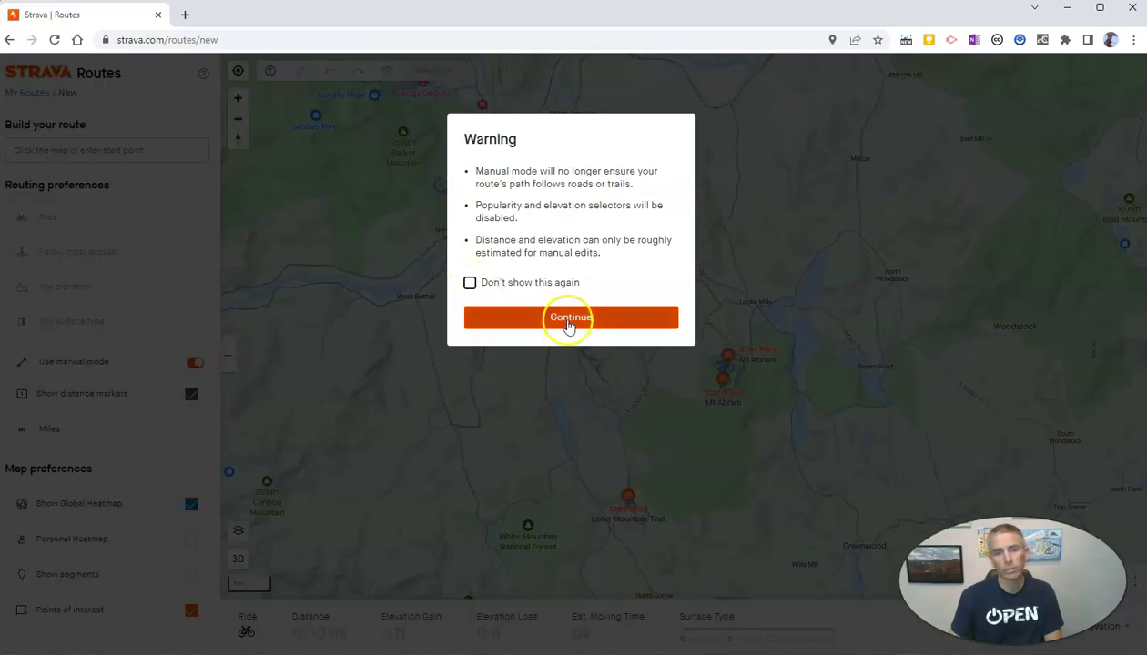
left_click(504, 319)
left_click(483, 420)
Step: Zoom in toward Northwest Bethel and place the new route's start point there
scroll(482, 417, "up", 2)
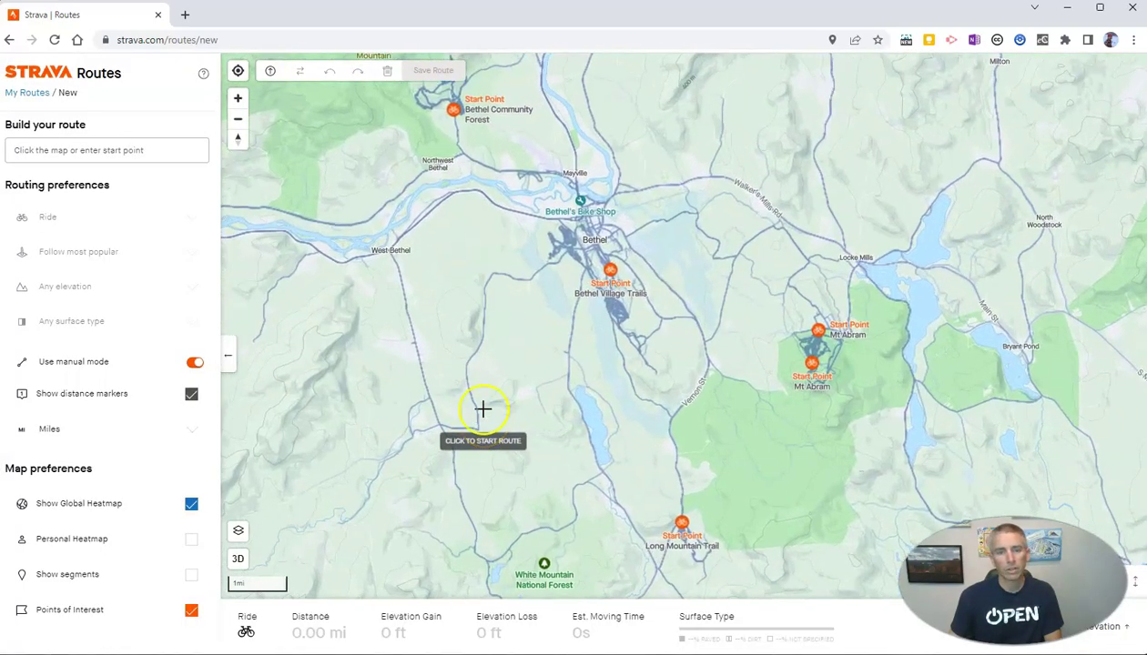
scroll(461, 228, "up", 2)
left_click_drag(514, 341, 523, 365)
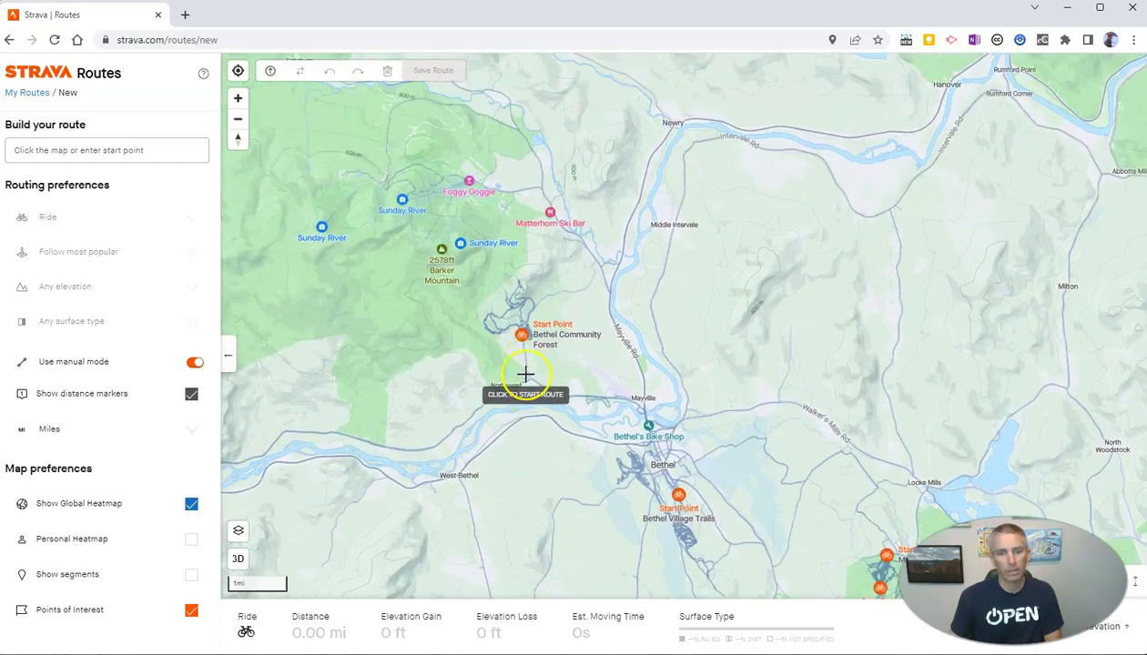
scroll(526, 386, "up", 2)
left_click_drag(577, 361, 530, 246)
left_click(499, 260)
left_click(487, 262)
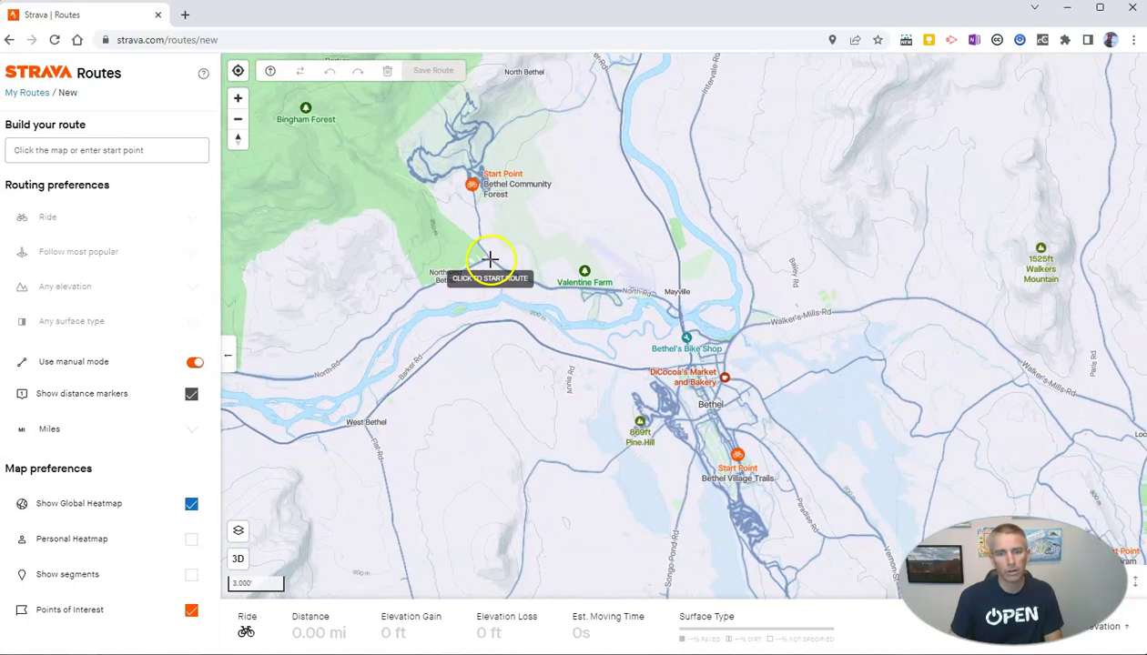
Step: Draw waypoints east along the road, south across the river, then west to near West Bethel
left_click(524, 275)
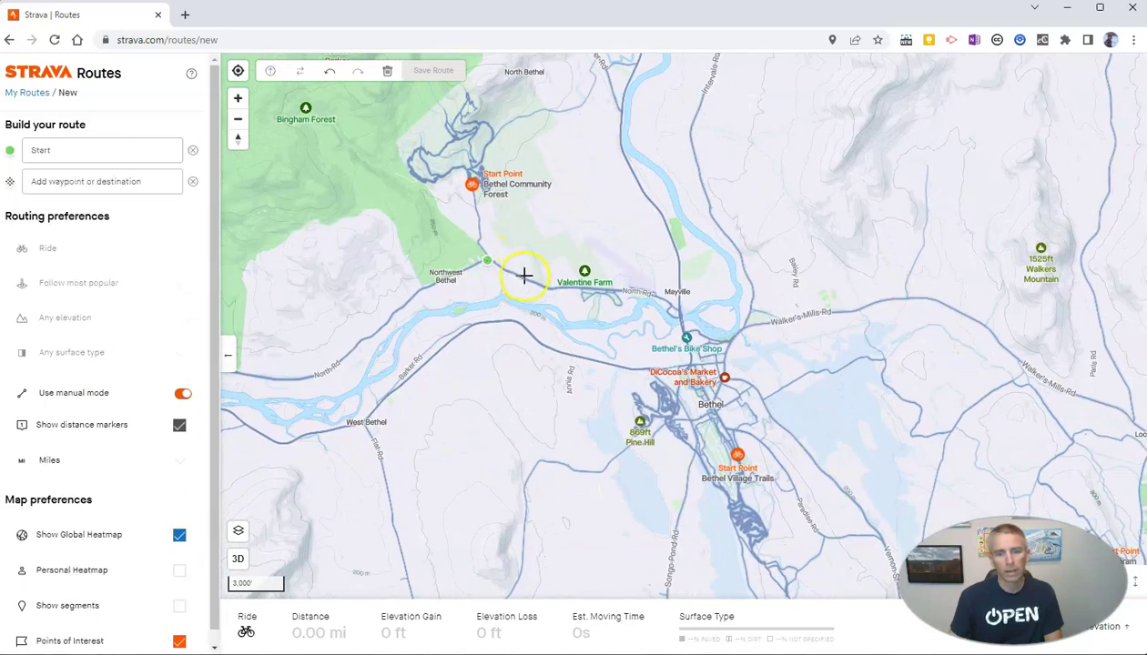
left_click(559, 290)
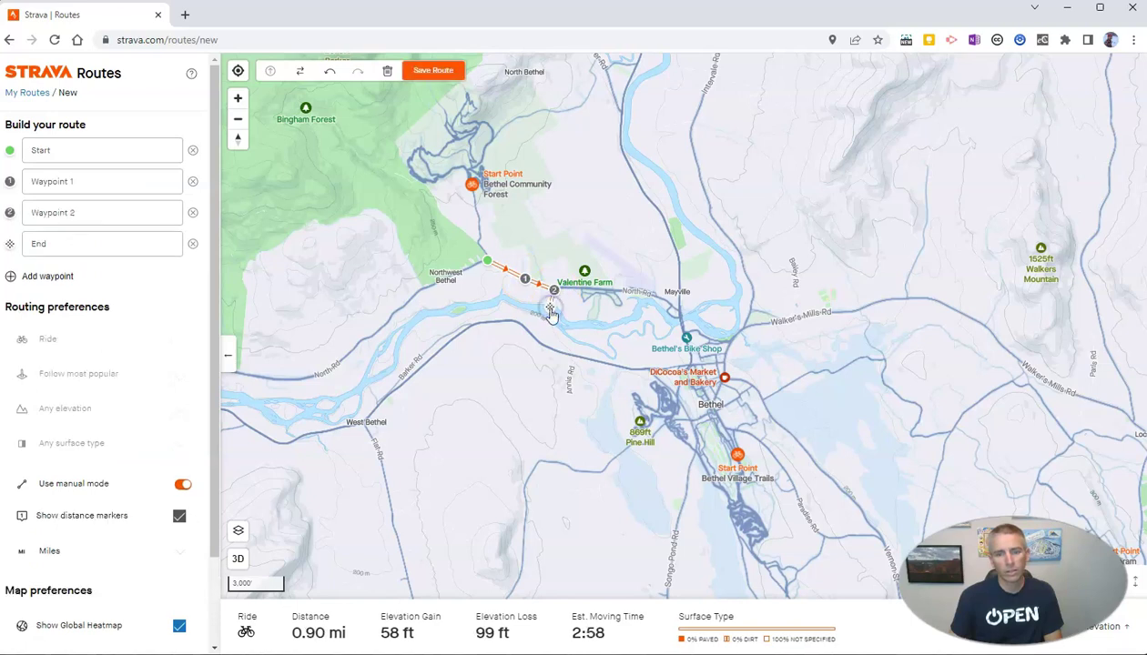
left_click(546, 323)
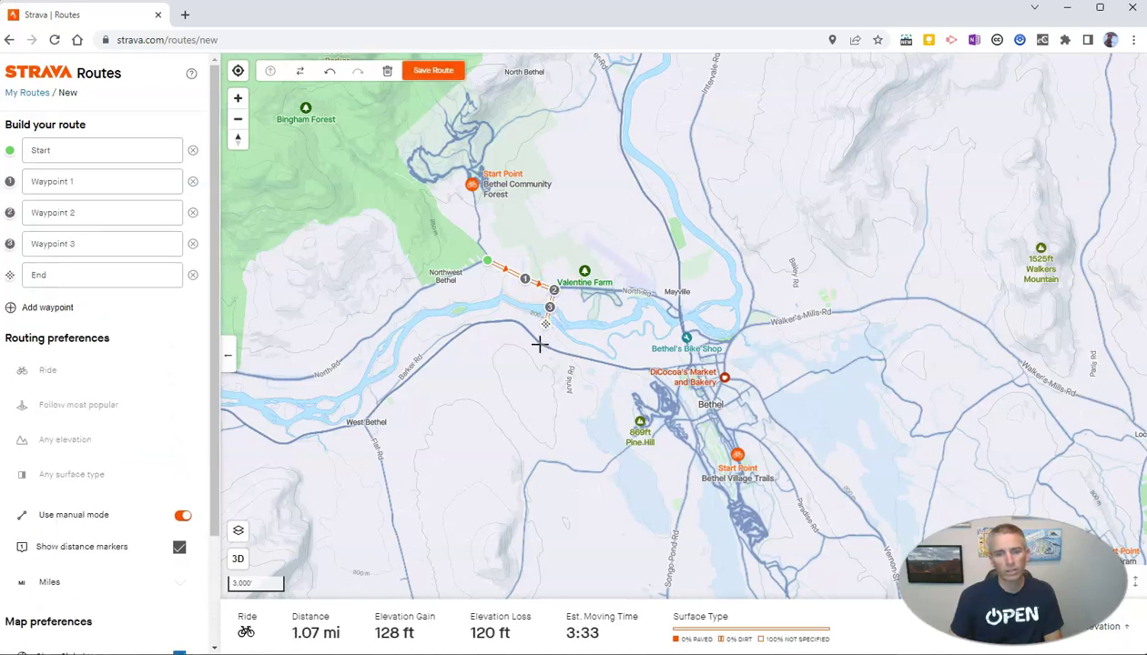
left_click(540, 340)
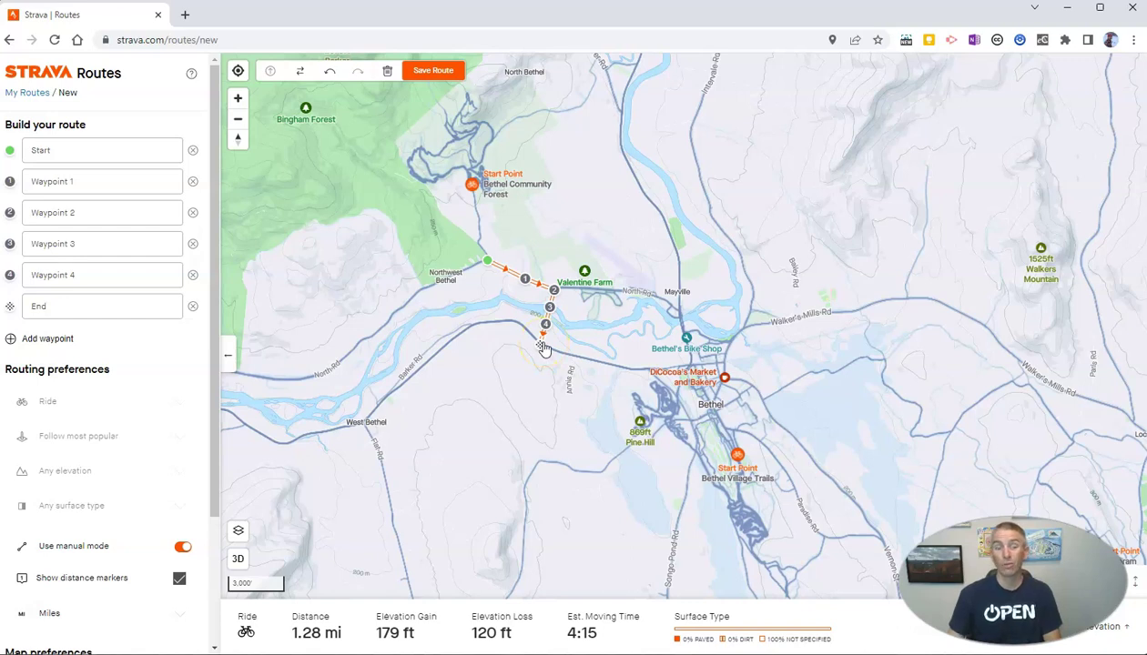
left_click(491, 321)
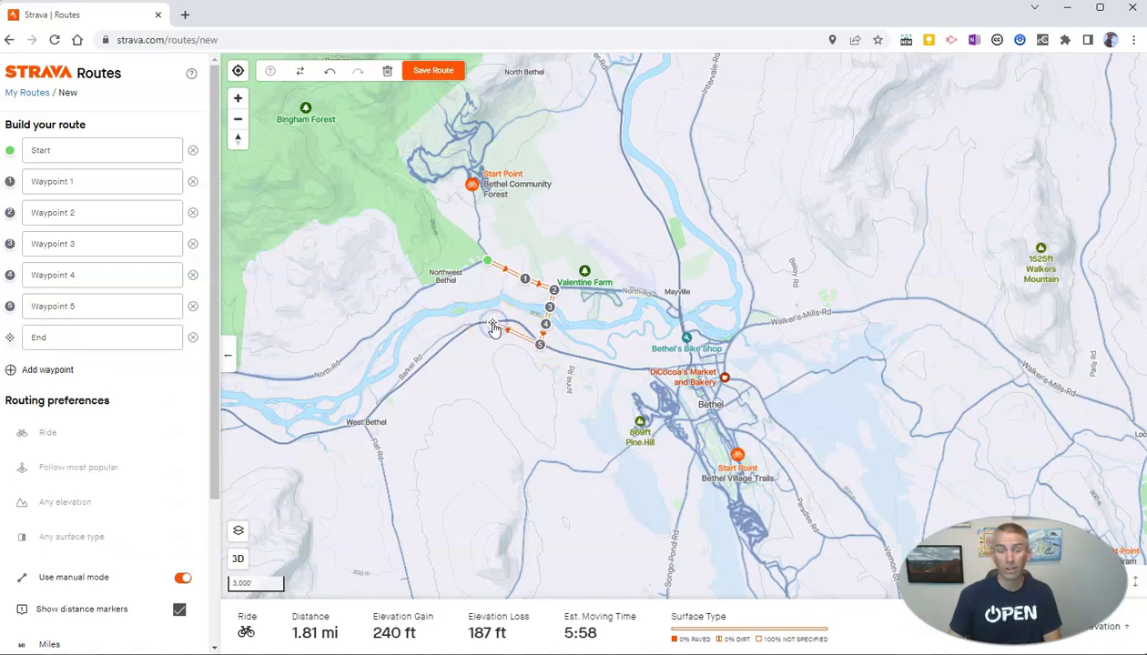
left_click(513, 337)
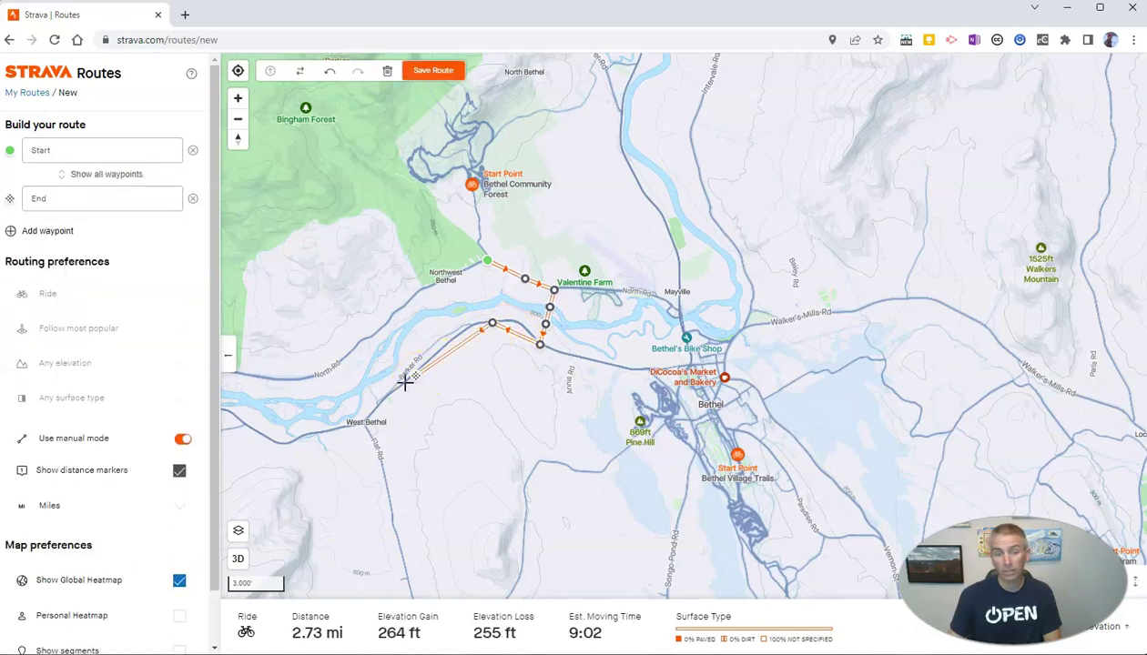
left_click(385, 400)
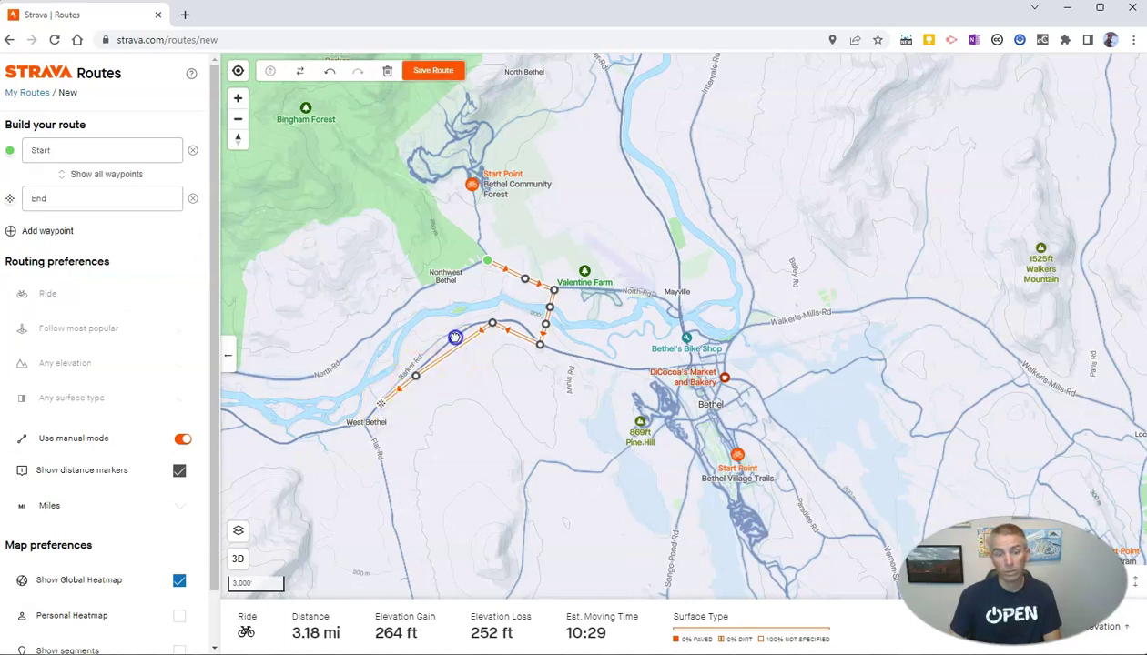
Step: Insert a waypoint on the line and adjust points onto the road, finishing at 3.26 mi, 220 ft gain
left_click(455, 338)
left_click(513, 340)
left_click_drag(512, 340, 516, 323)
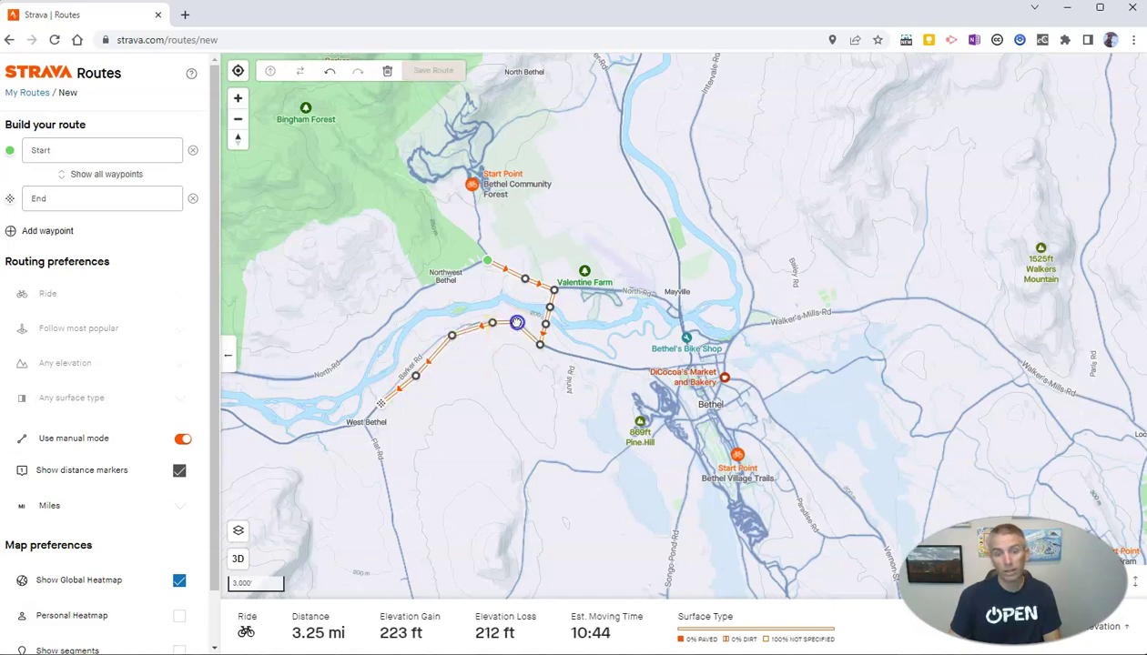
left_click(469, 339)
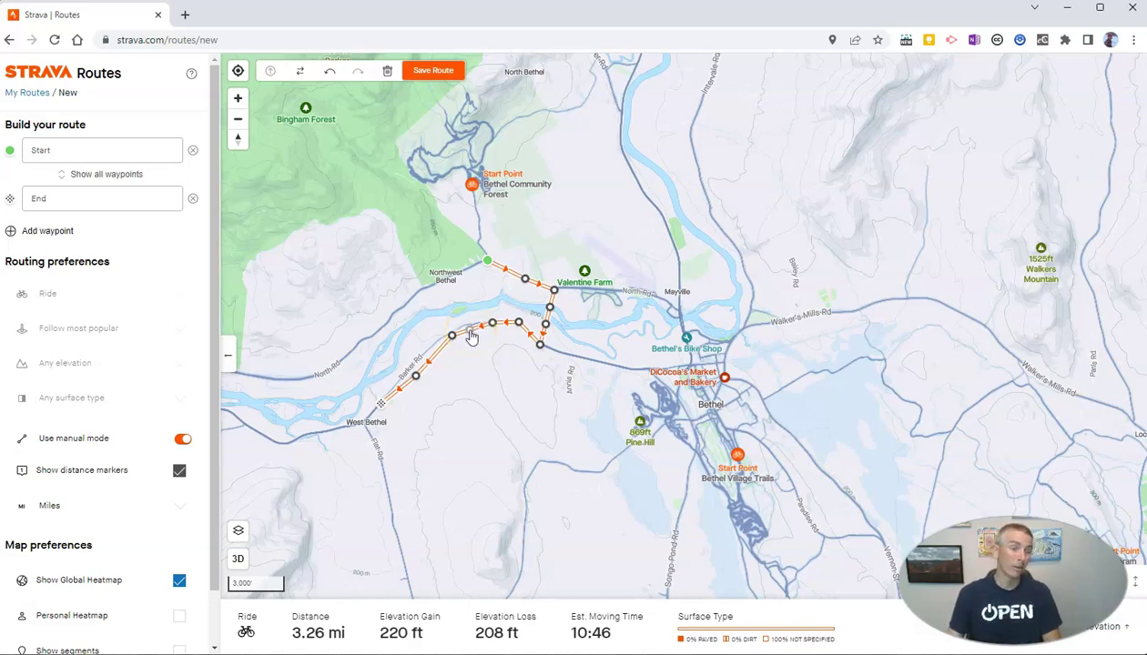
left_click(538, 363)
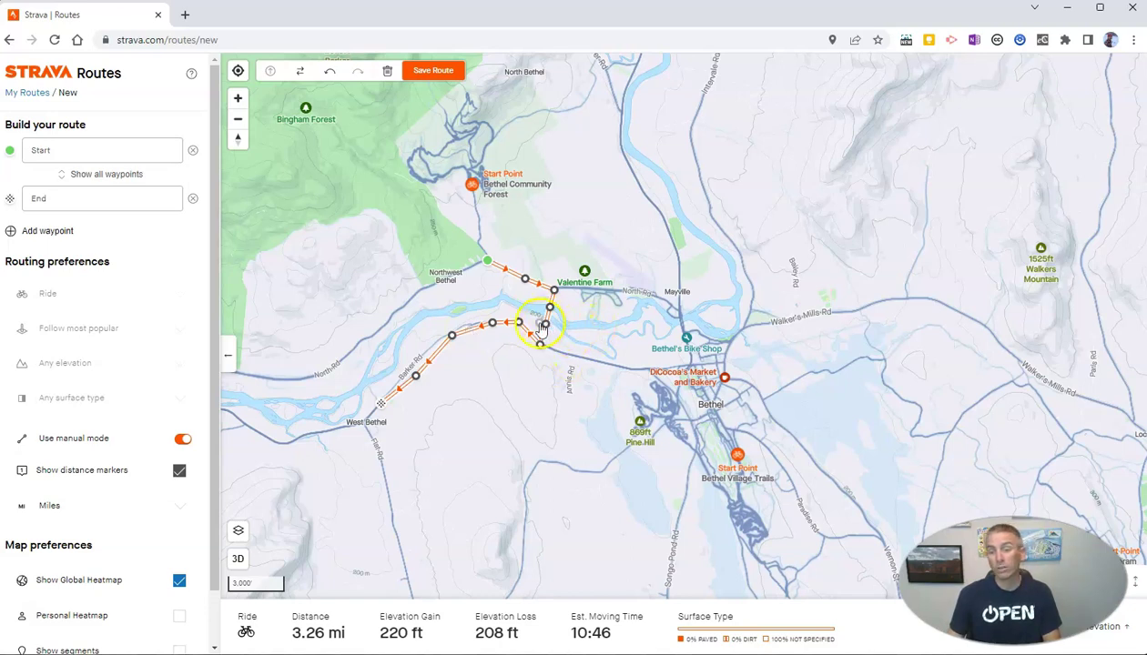
left_click(507, 325)
left_click(451, 337)
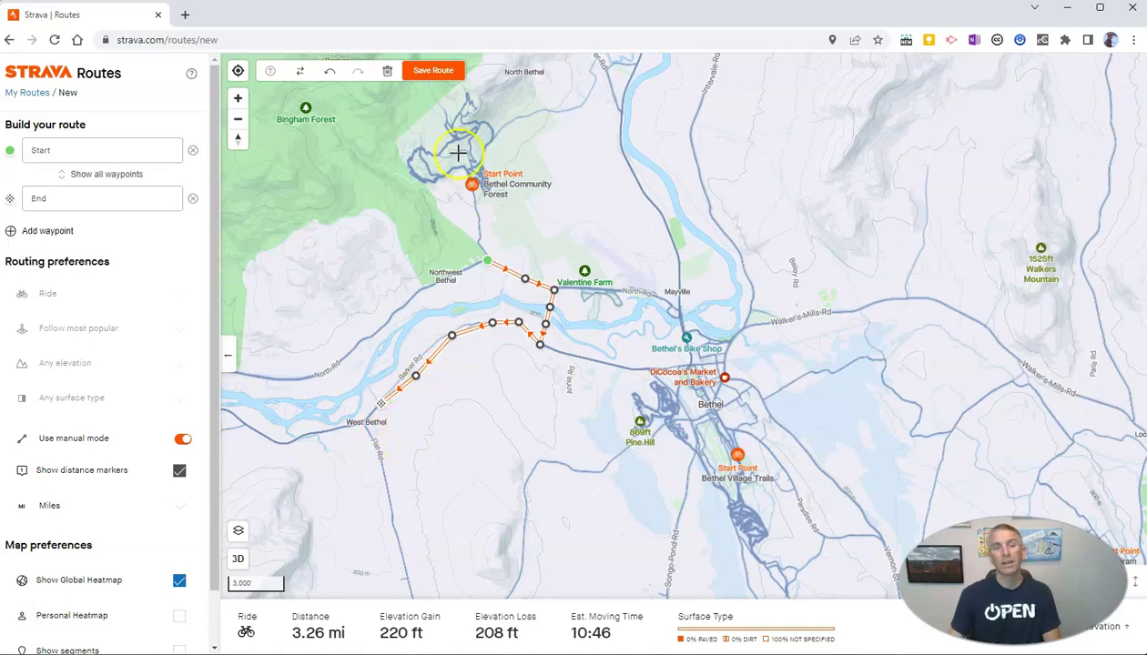
left_click(444, 77)
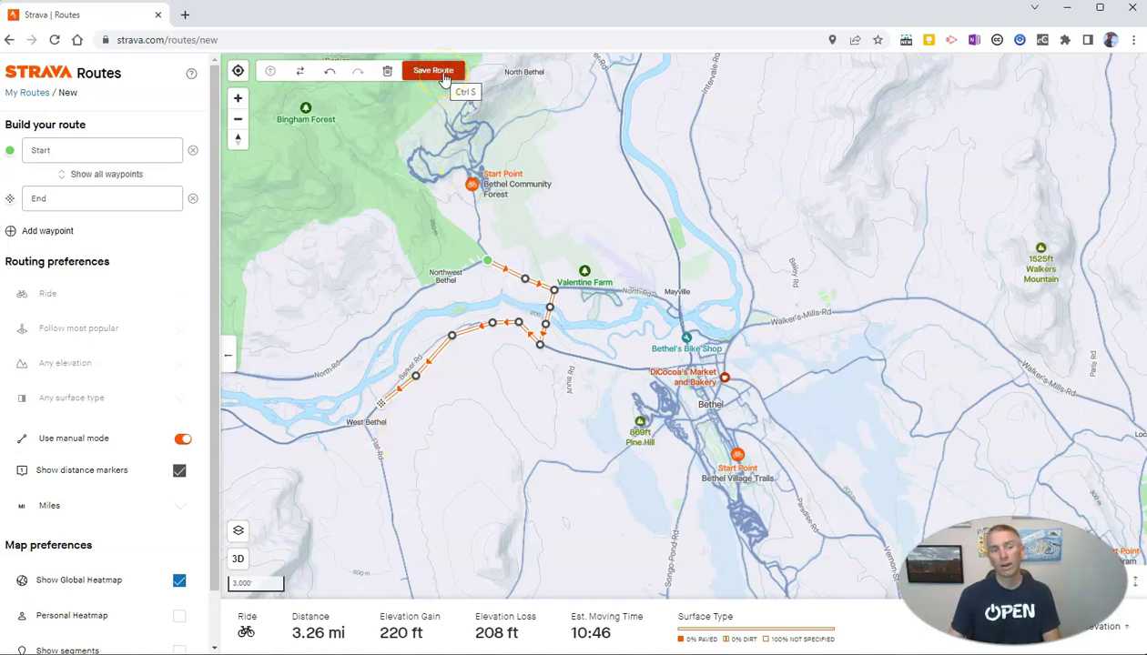